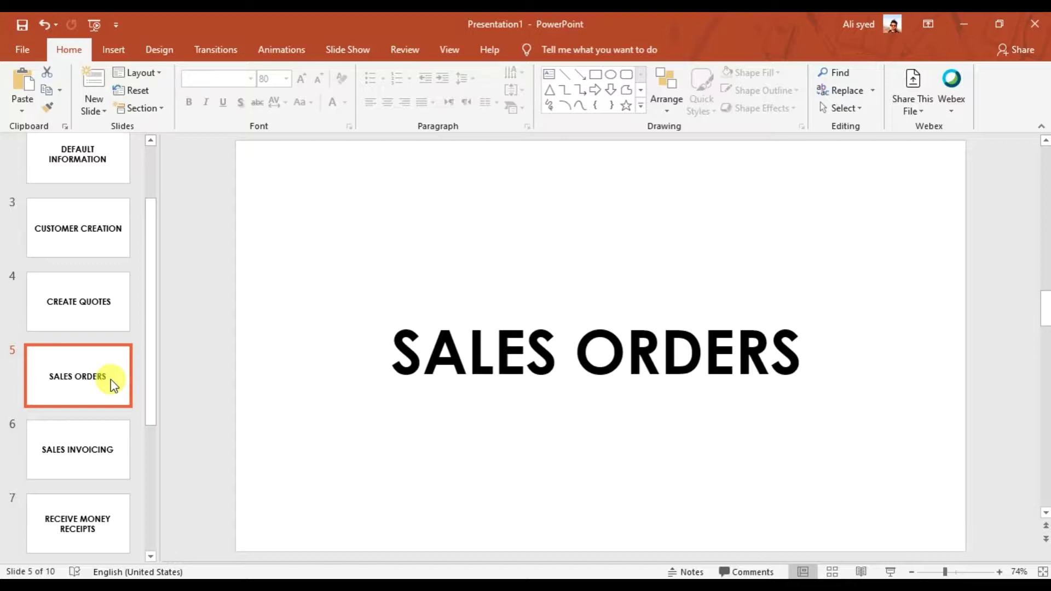
- Review the Carrefour quote and sales order instructions in the accounting notes document
click(104, 313)
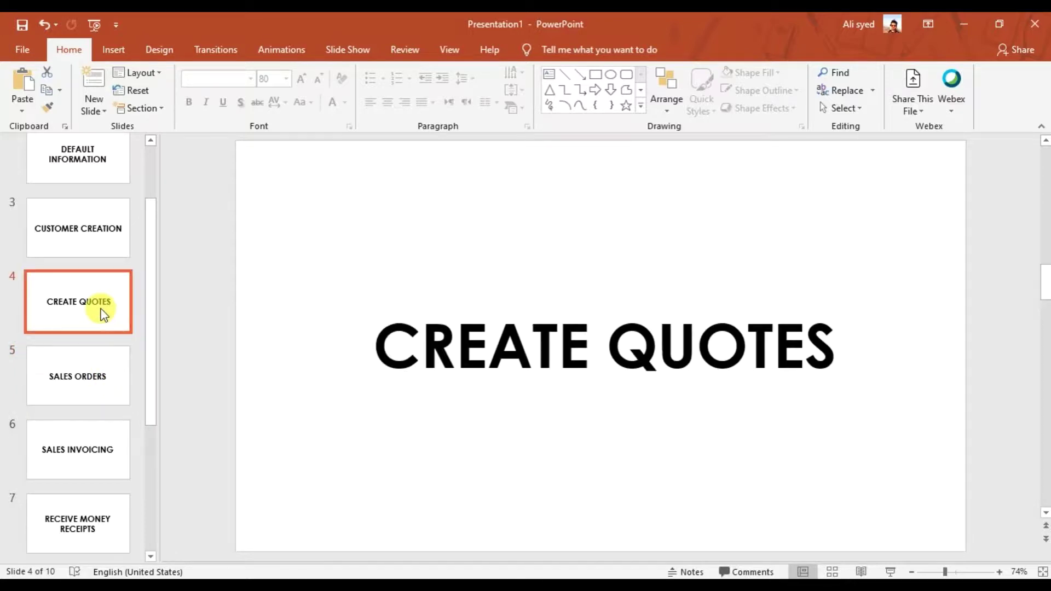
click(101, 368)
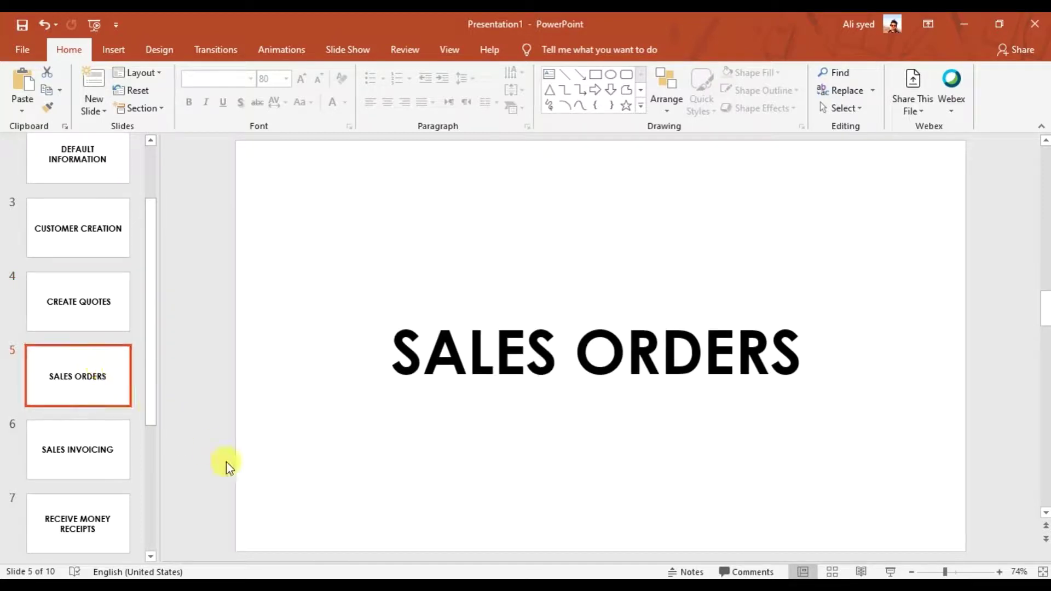
click(364, 570)
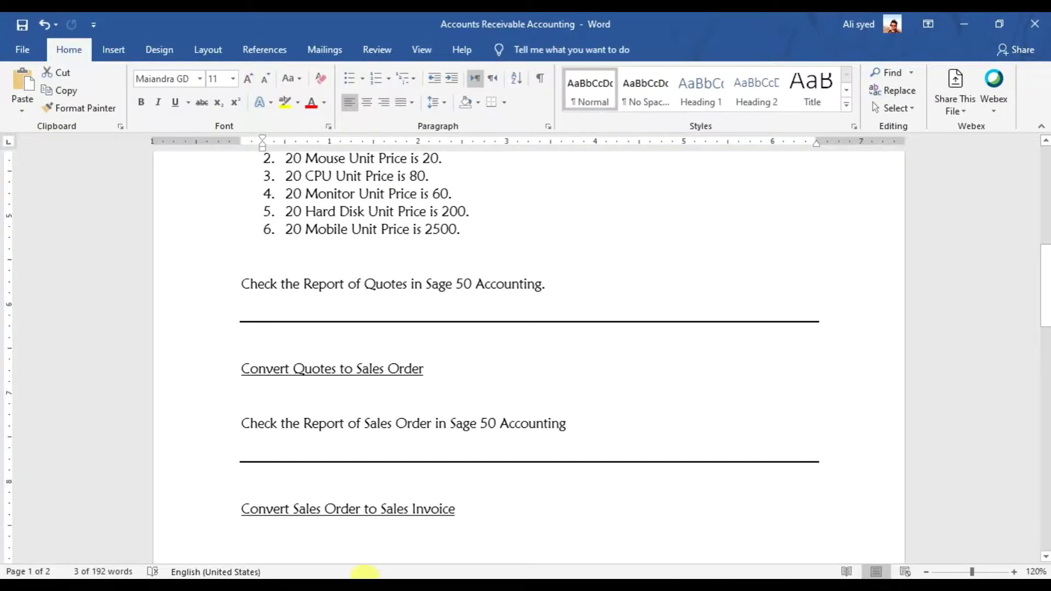
scroll(329, 468, up, 5)
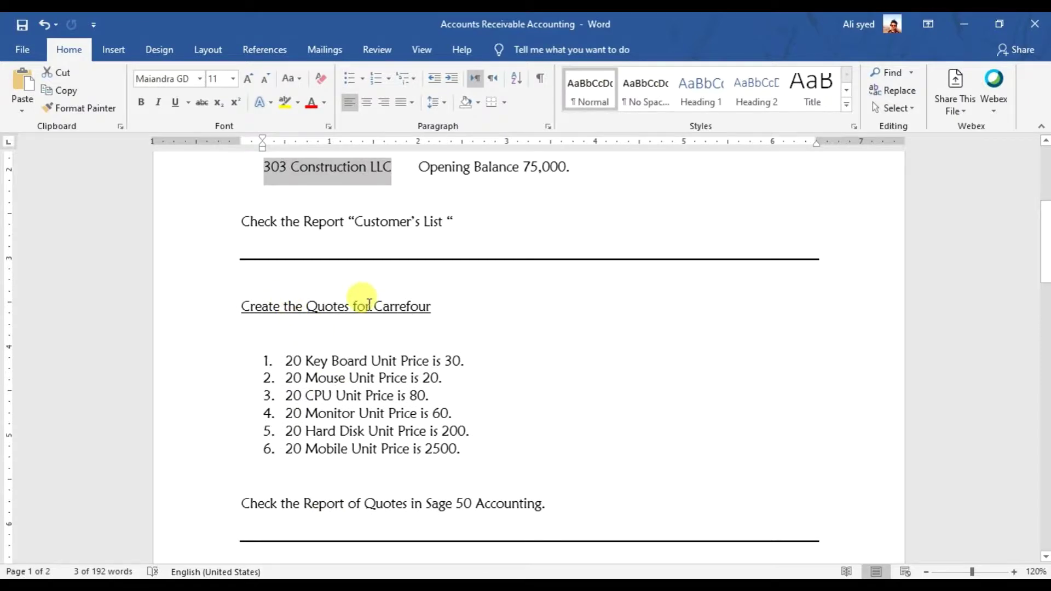
drag(286, 360, 460, 368)
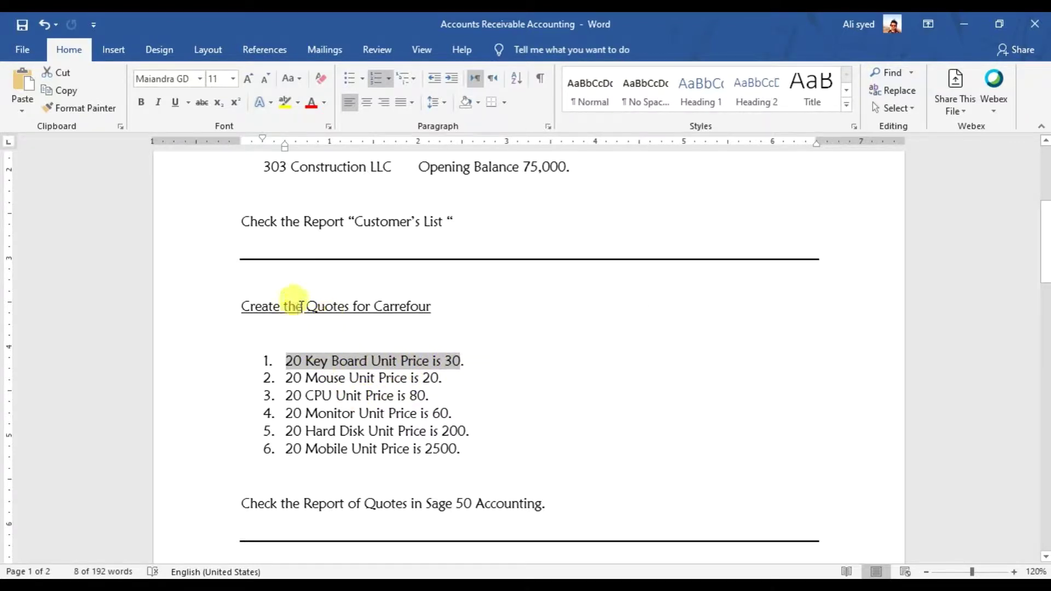
drag(283, 306, 434, 312)
scroll(426, 347, down, 3)
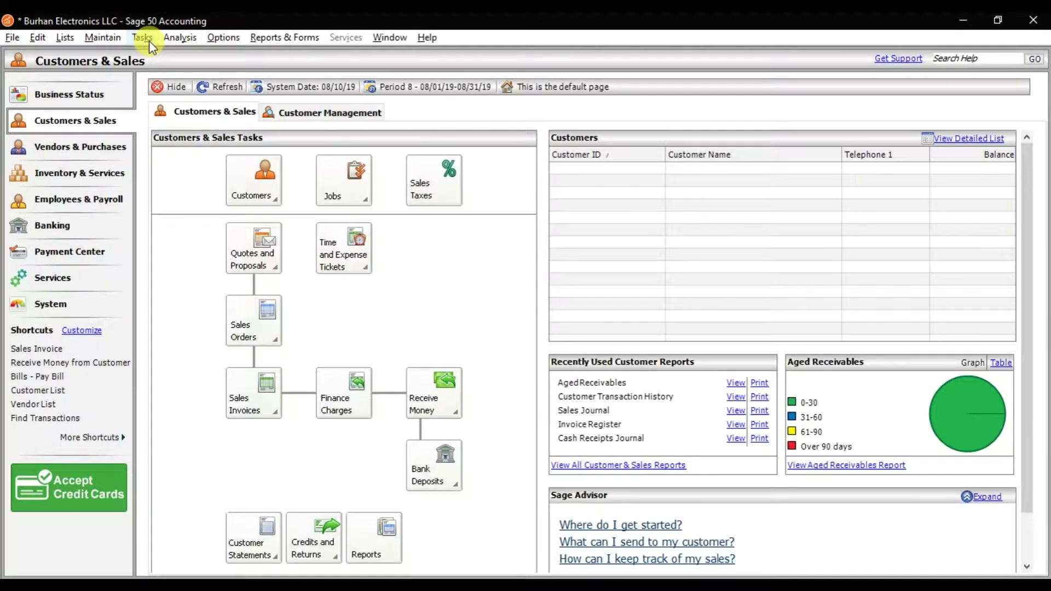
- Open a blank Quotes form from Tasks, maximize it, and show the Quote List
click(149, 40)
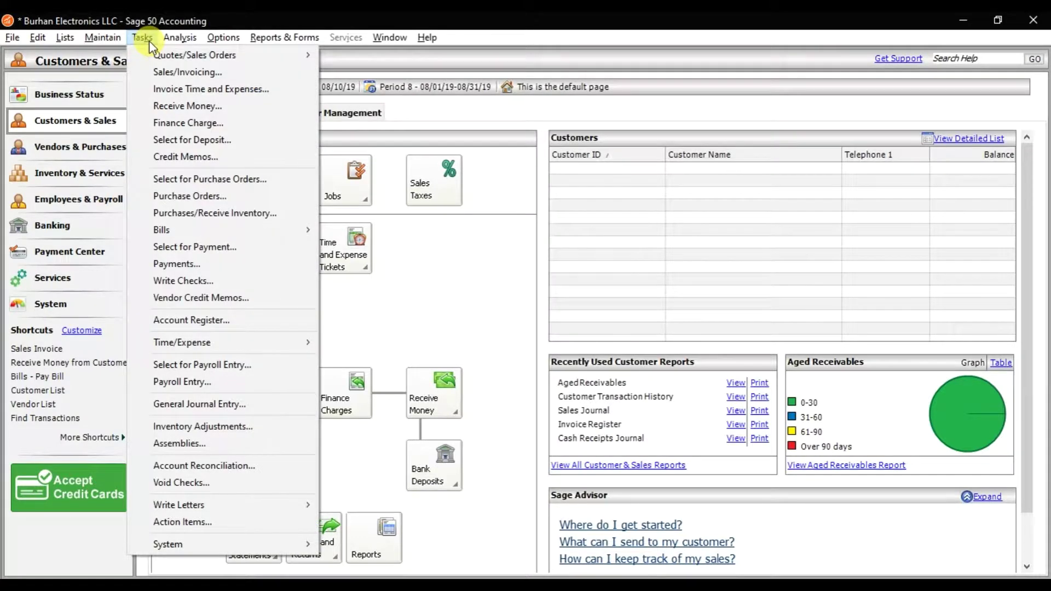
mouse_move(156, 53)
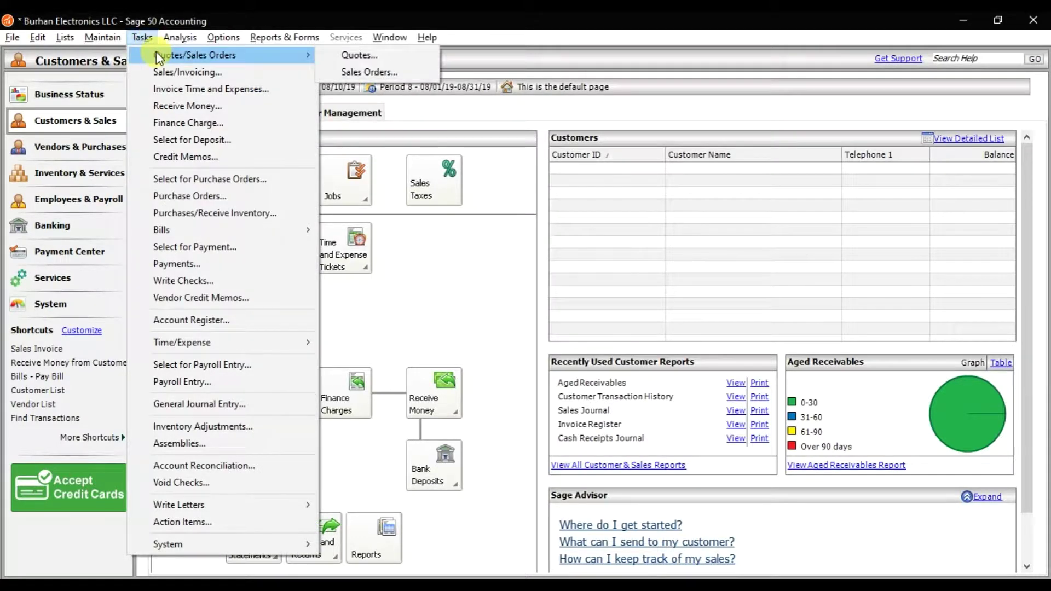
click(371, 56)
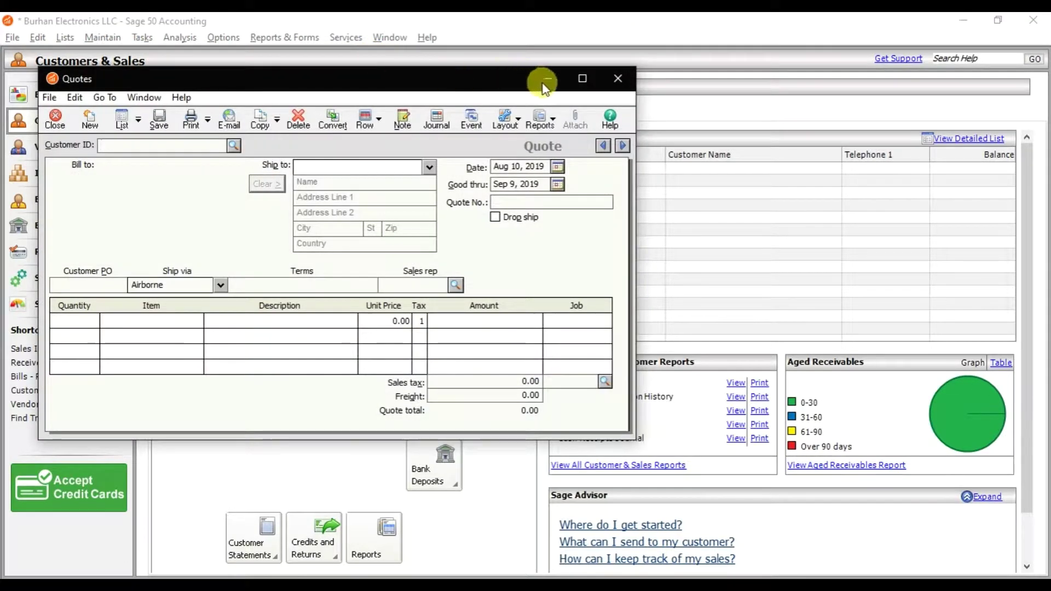
click(582, 79)
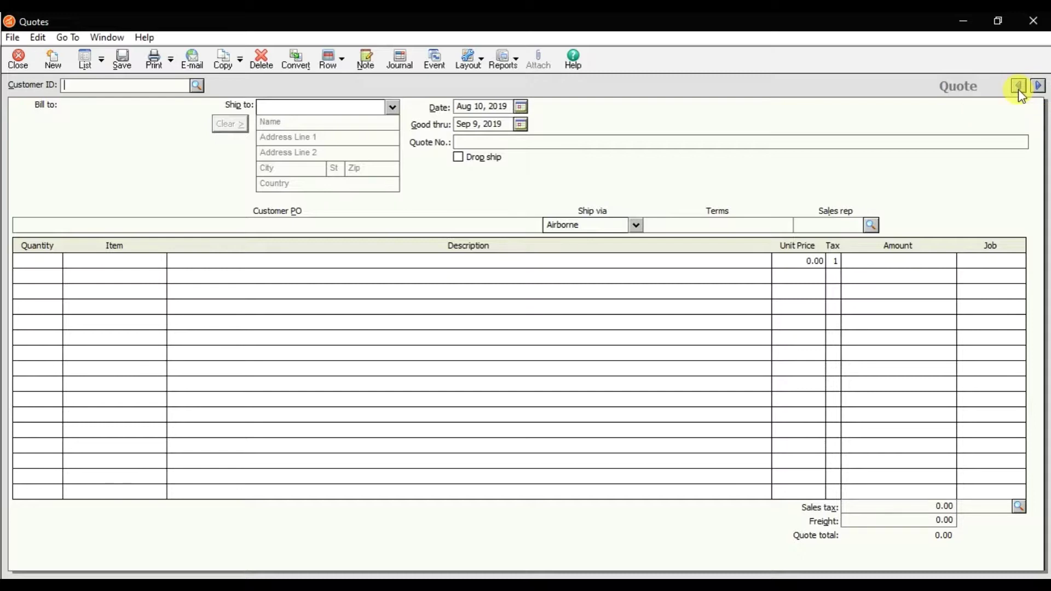
click(86, 71)
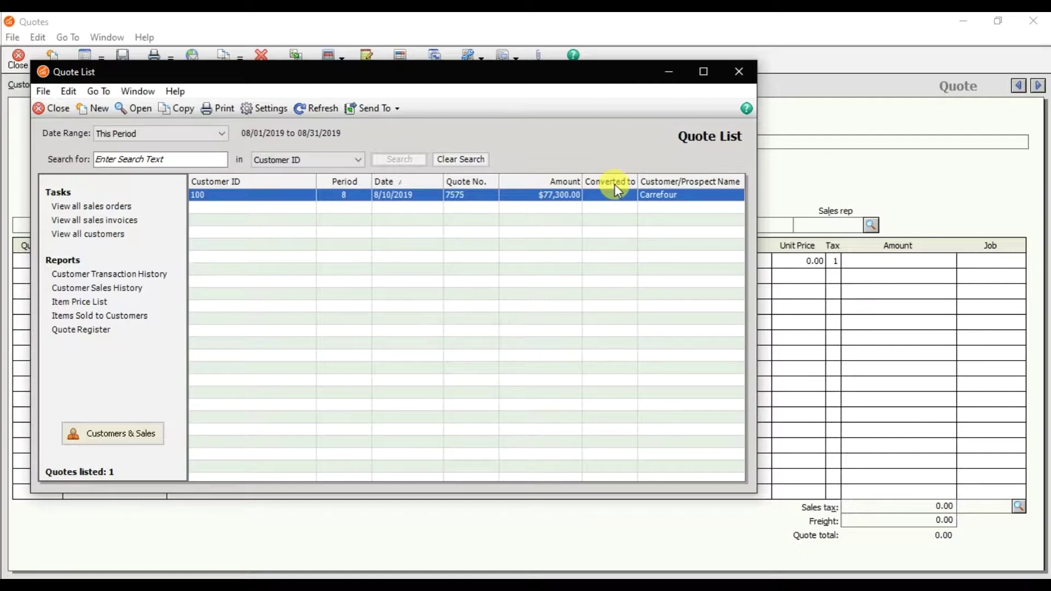
- Open Carrefour's quote 7575 (six items, 77,300.00) and start converting it
double_click(686, 196)
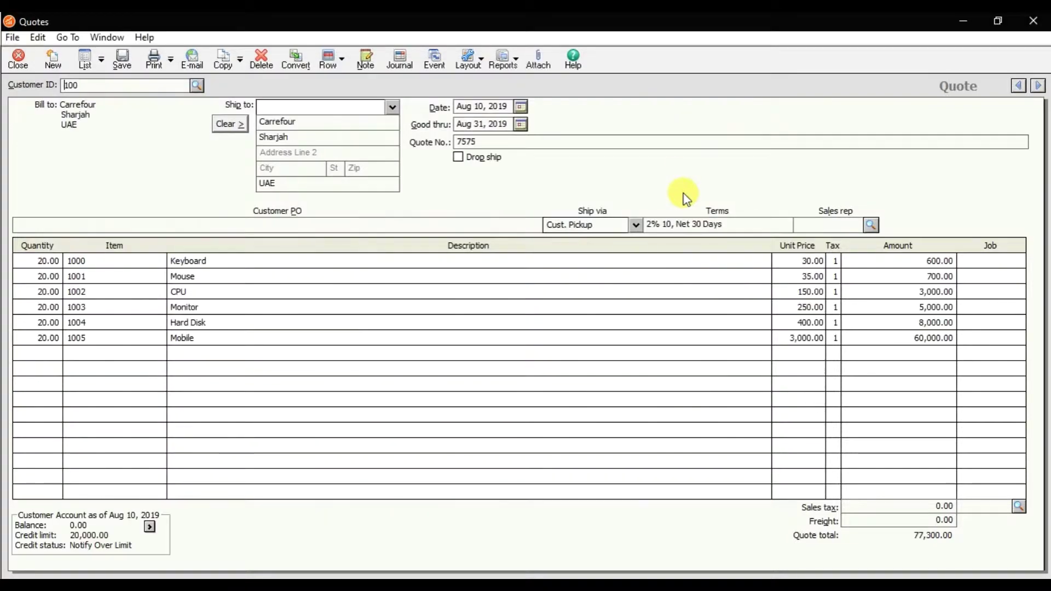
click(296, 60)
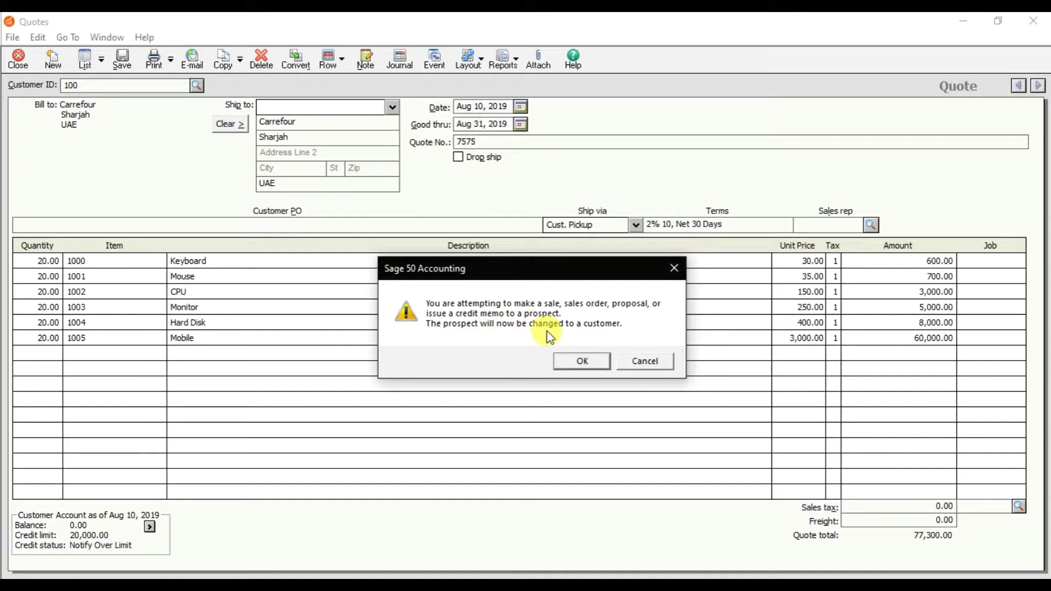
- Accept that prospect Carrefour will be changed to a customer
click(571, 361)
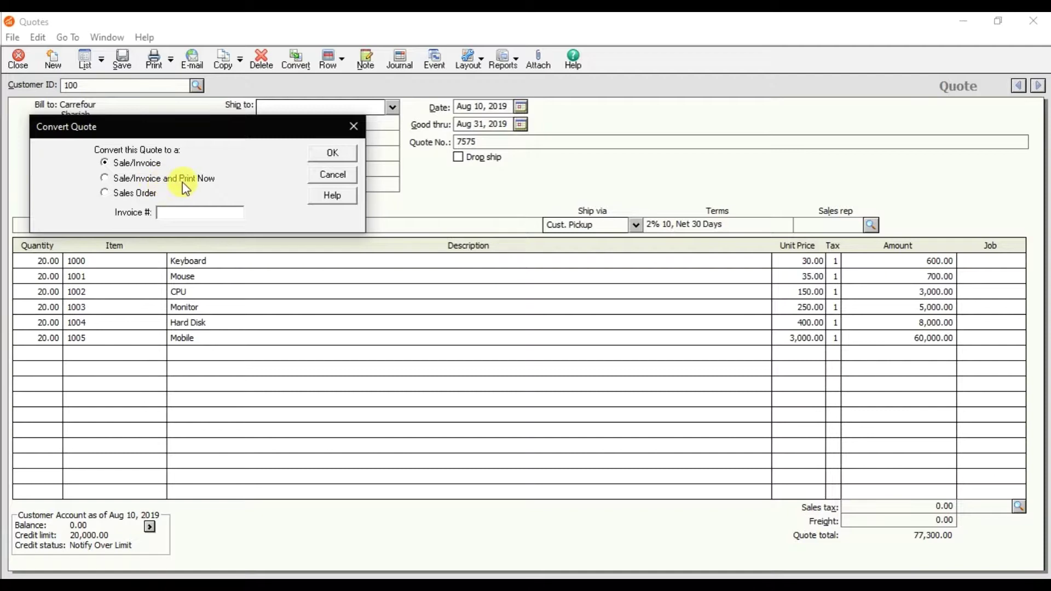
- Convert quote 7575 into sales order number 140, then bring the quote back to check it
click(145, 197)
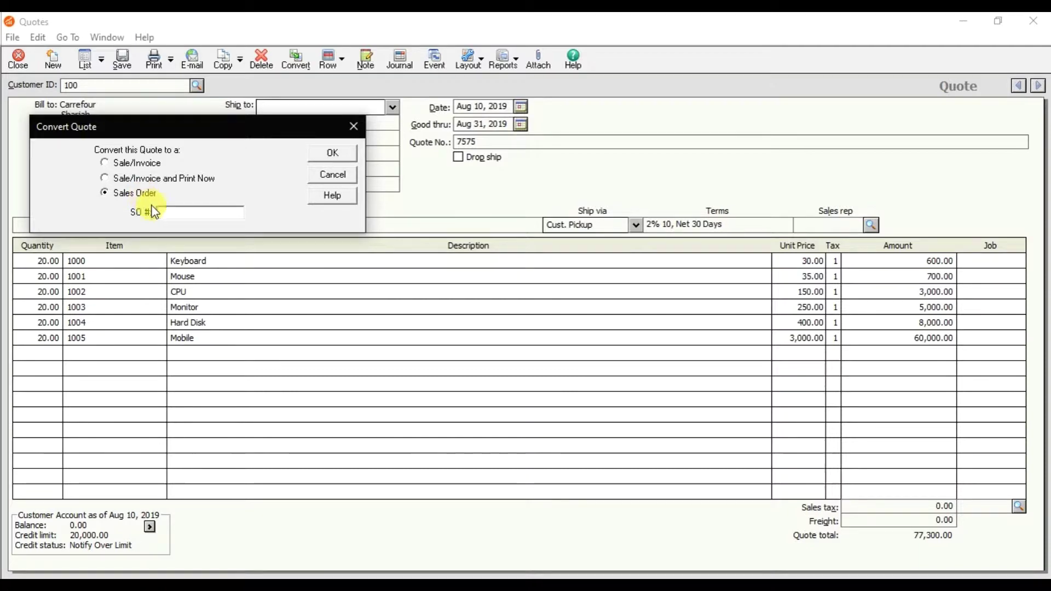
click(168, 212)
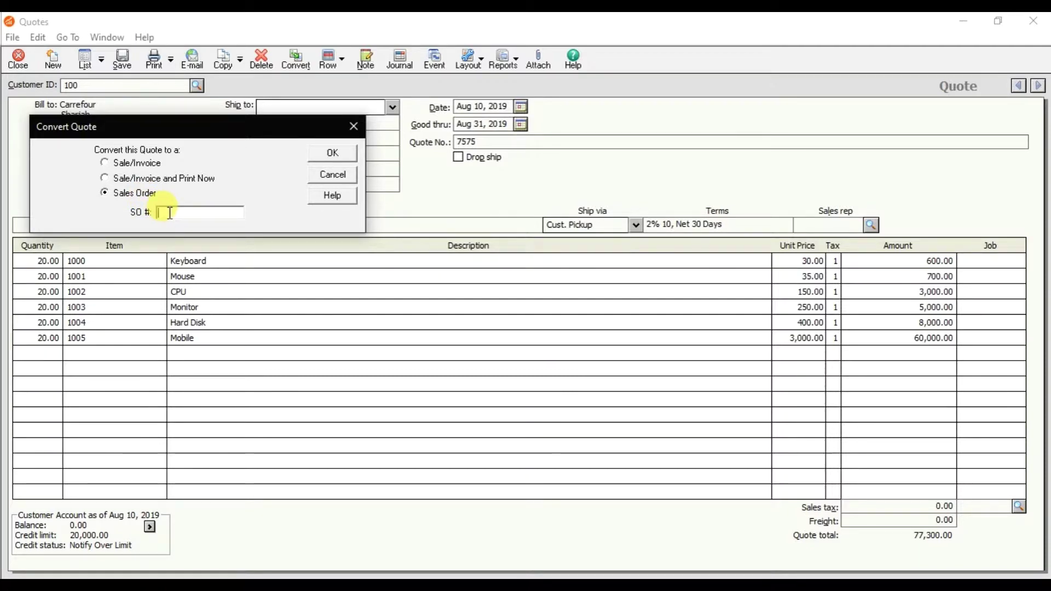
text(140)
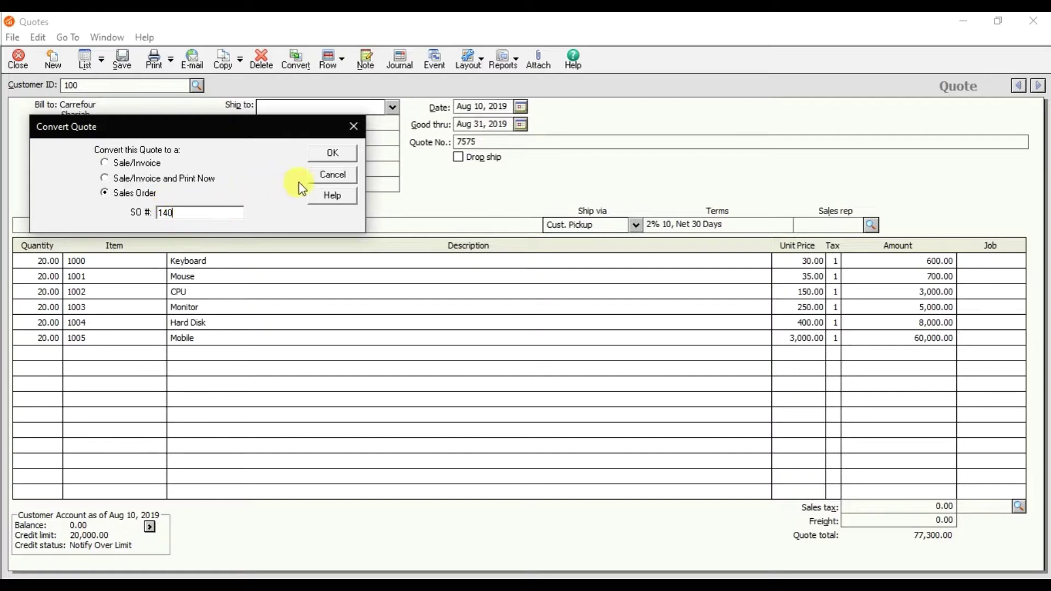
click(327, 156)
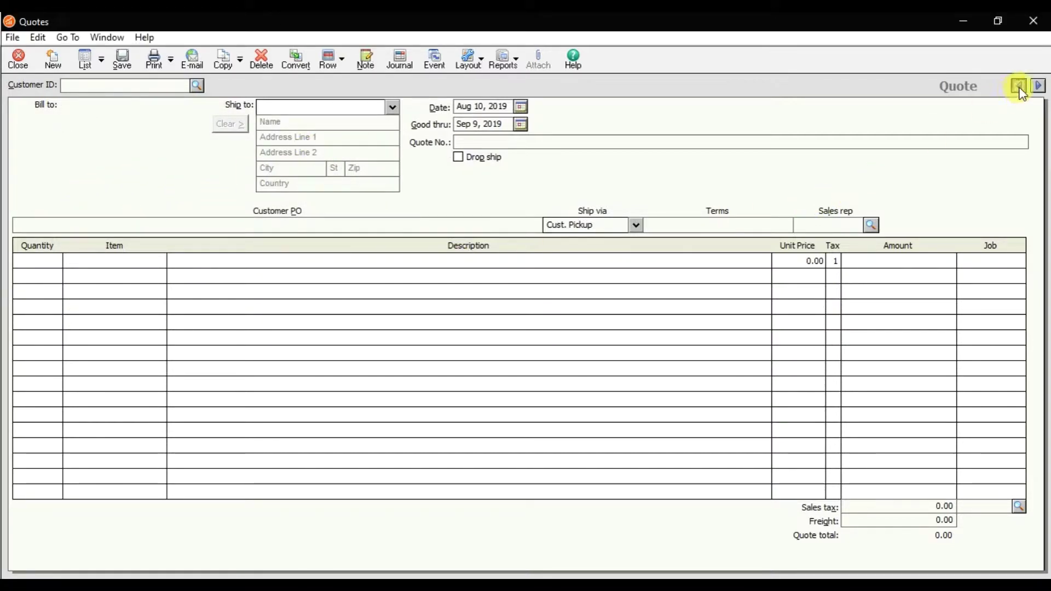
click(1018, 86)
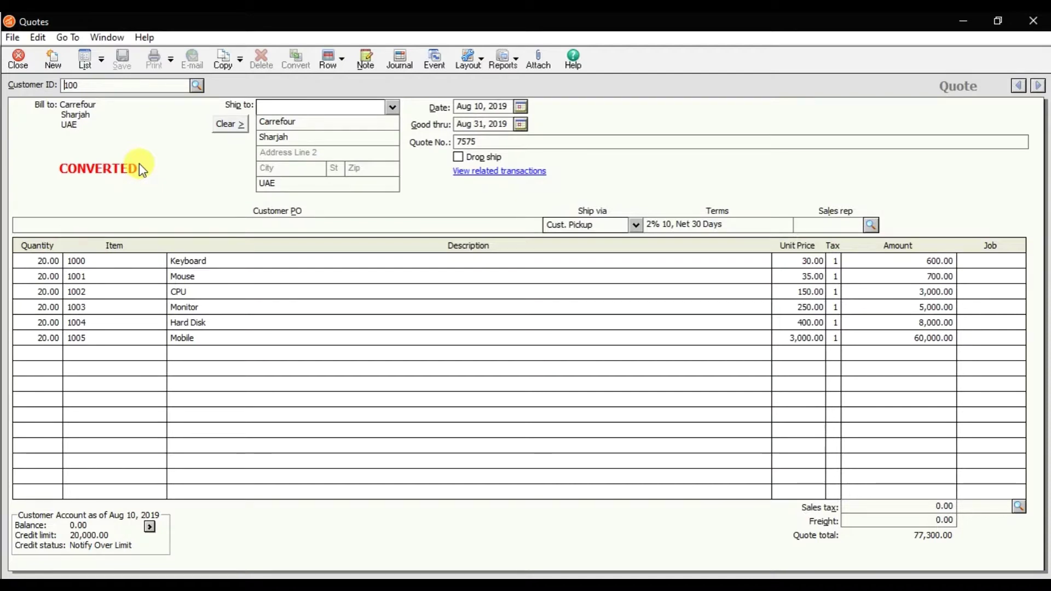
- Close quote 7575, confirm it shows as converted in the Quote List, then close the list
click(20, 70)
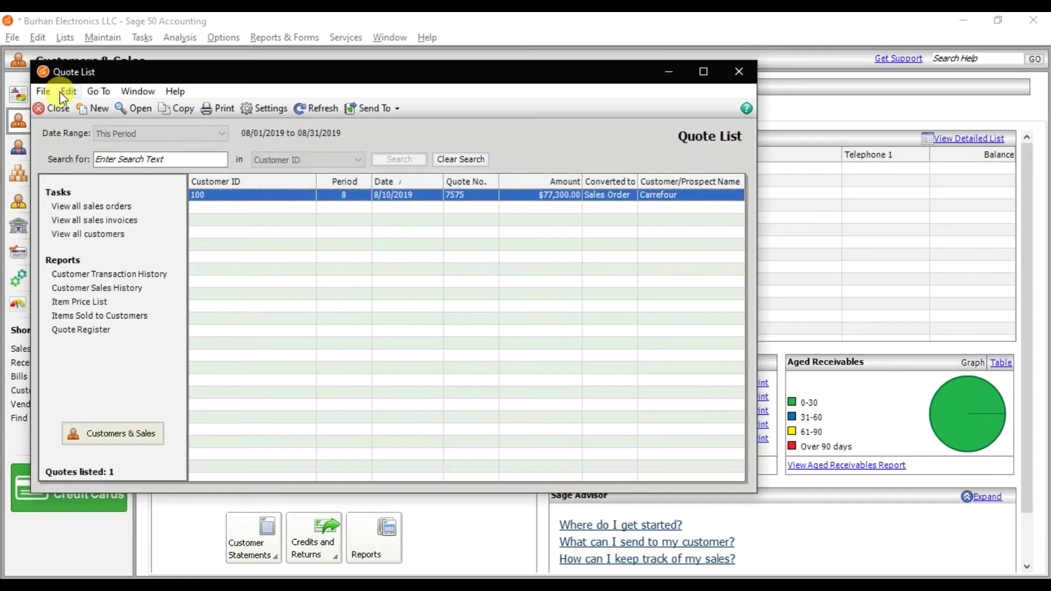
click(52, 105)
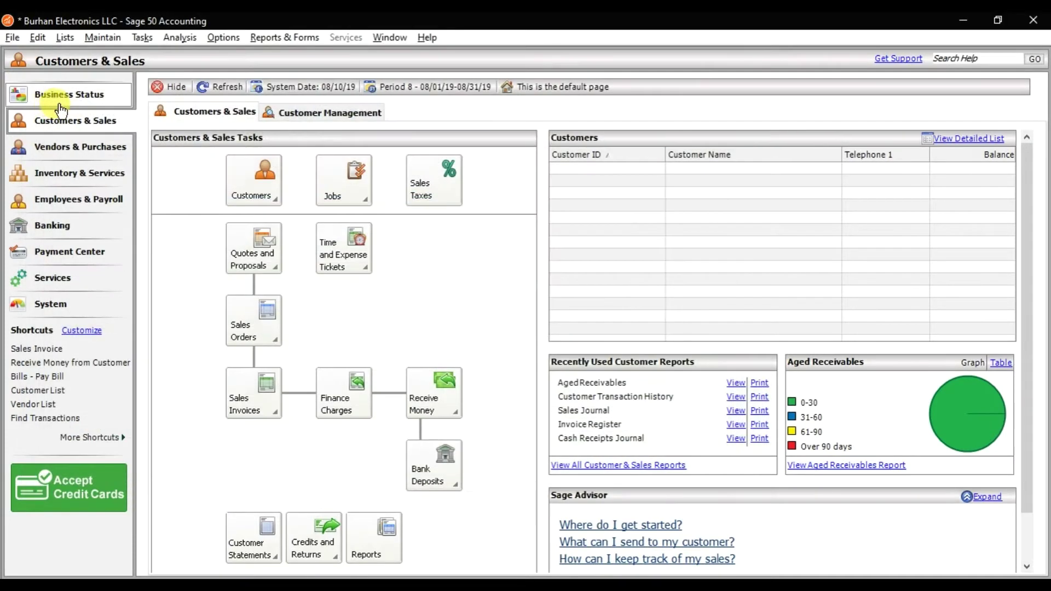
- Open the August 2019 Sales Order Register from the Accounts Receivable reports
click(300, 35)
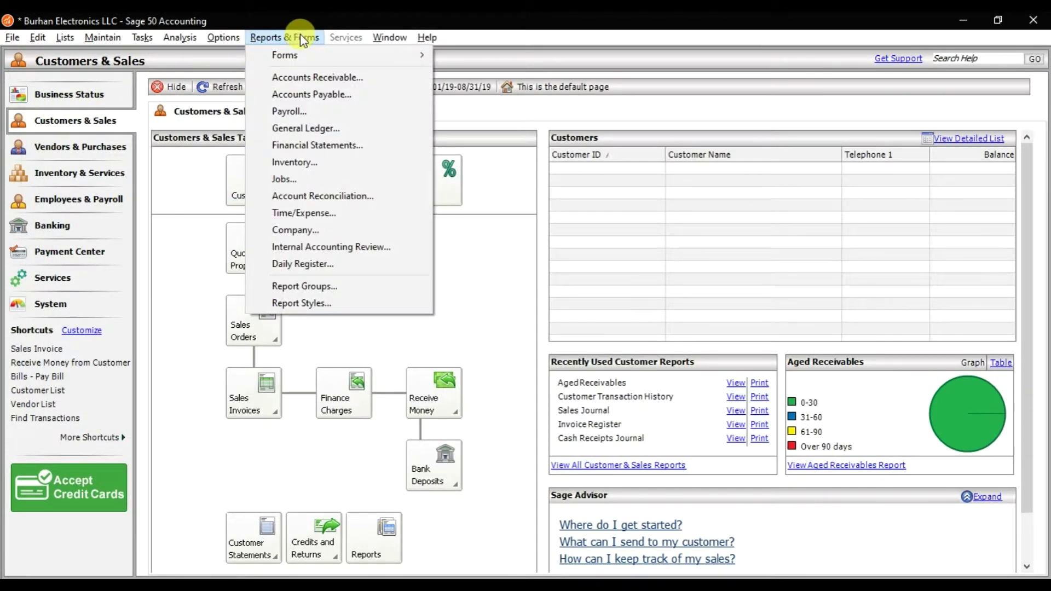
click(300, 79)
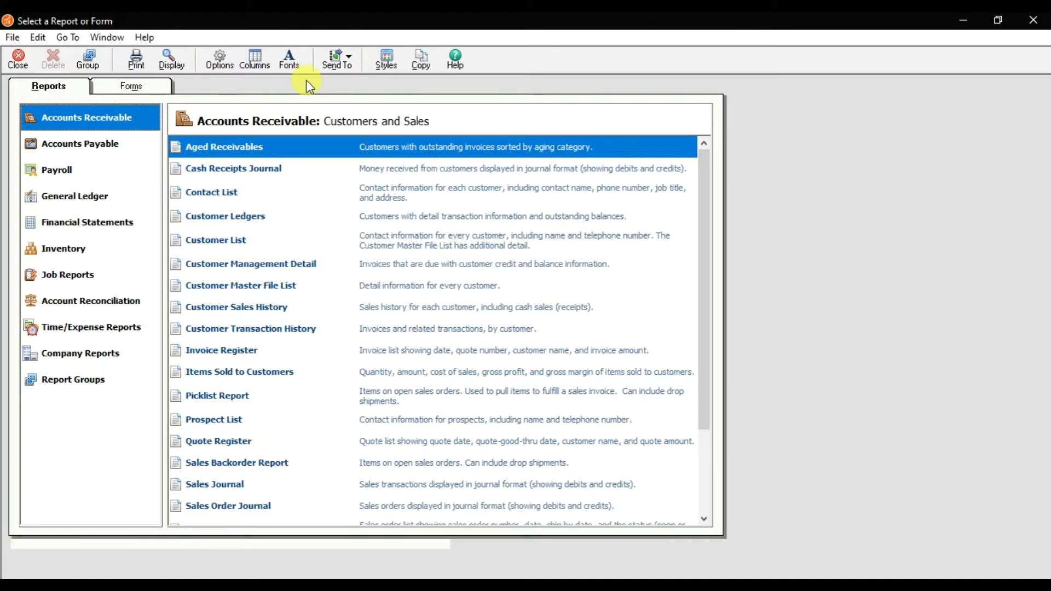
scroll(397, 263, down, 3)
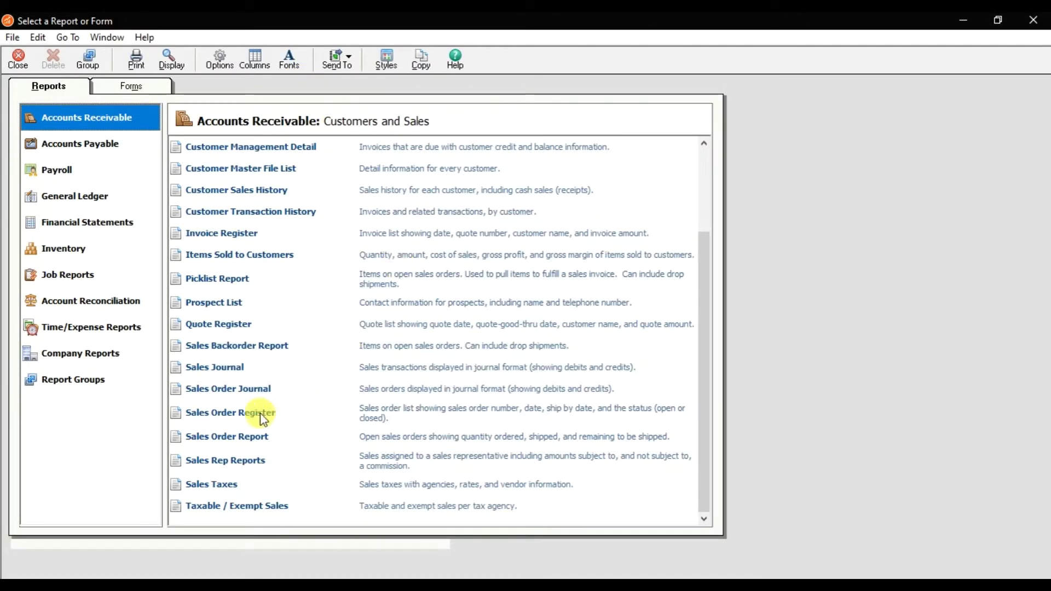
click(234, 331)
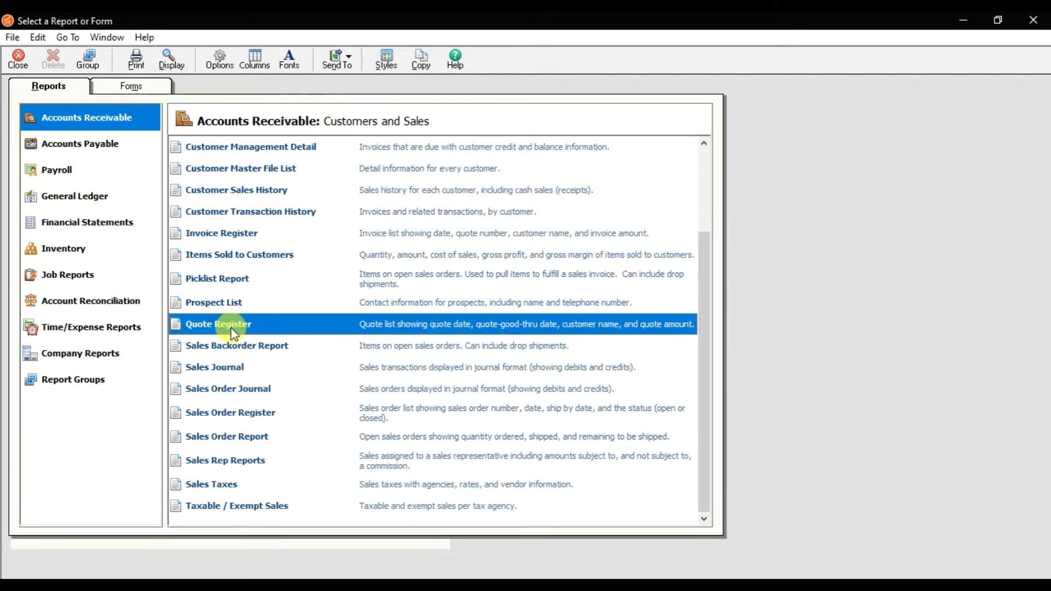
click(243, 413)
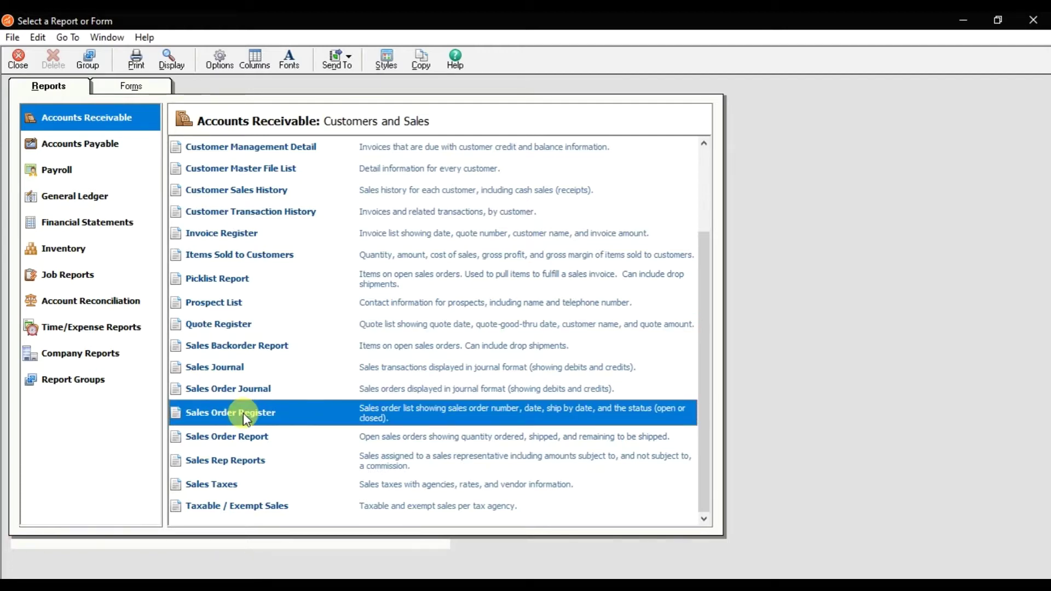
double_click(243, 412)
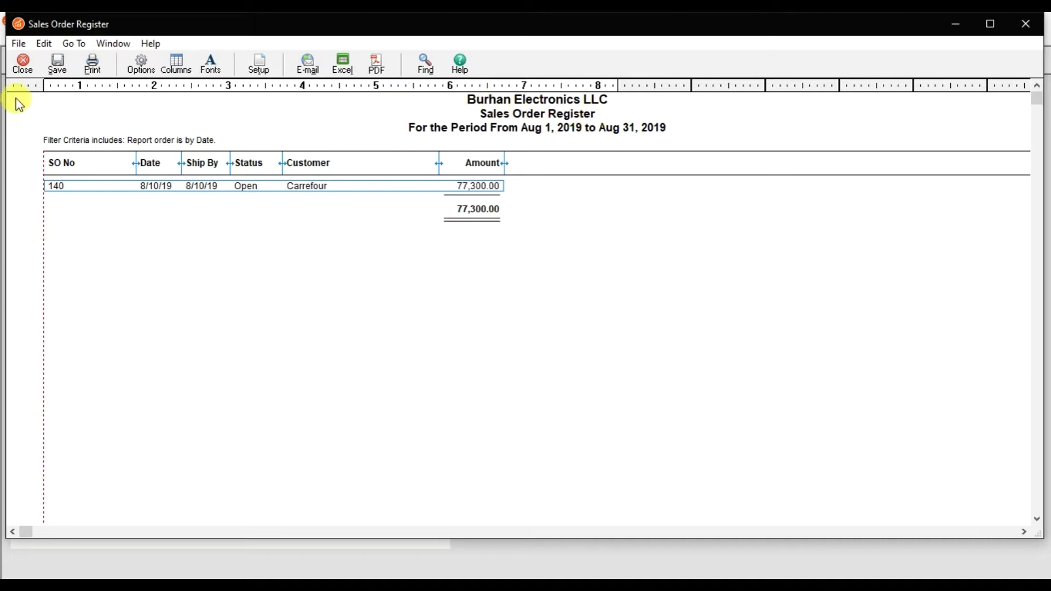
- Check the Sales Order Report for order 140 (20 of each item, none shipped), then reopen the Sales Order Register
click(24, 71)
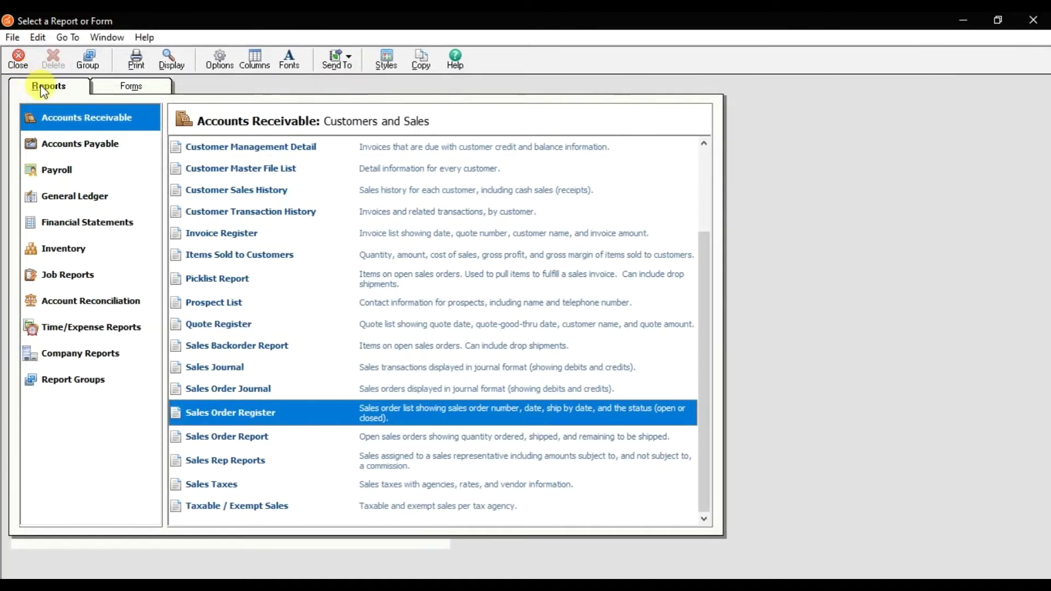
double_click(243, 442)
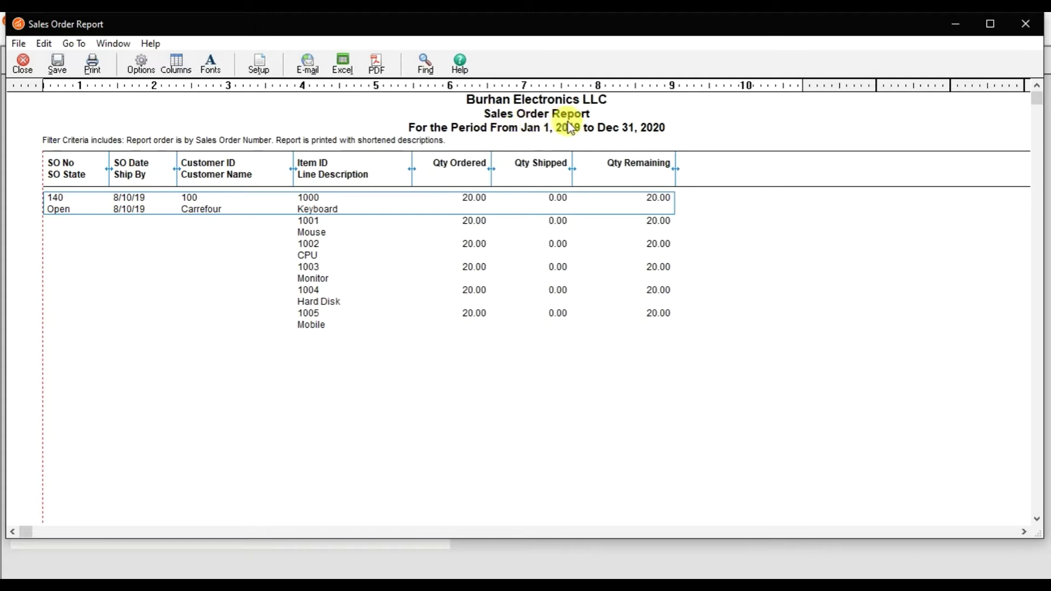
click(23, 64)
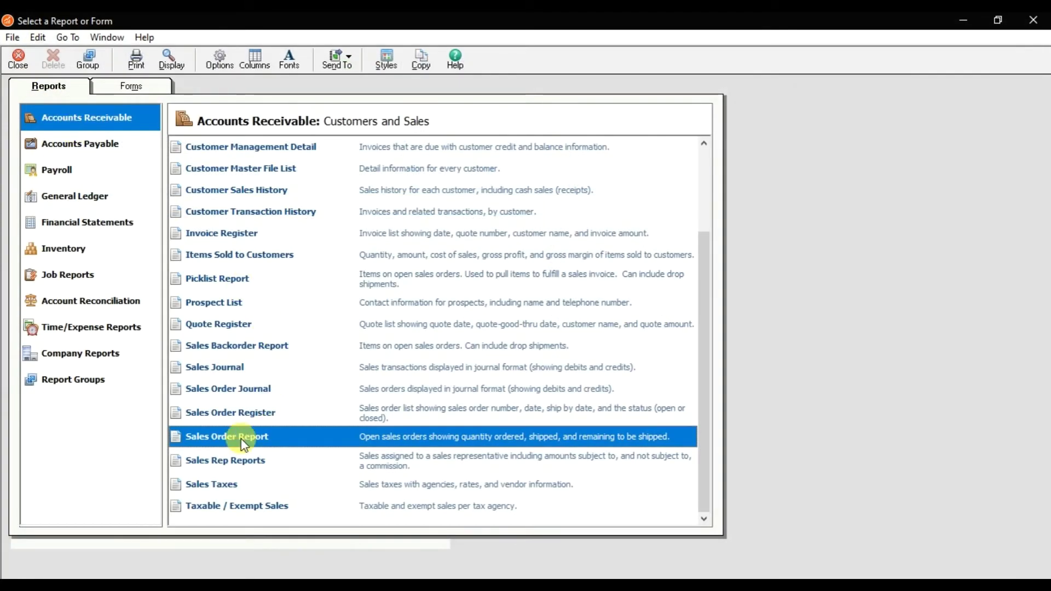
click(232, 465)
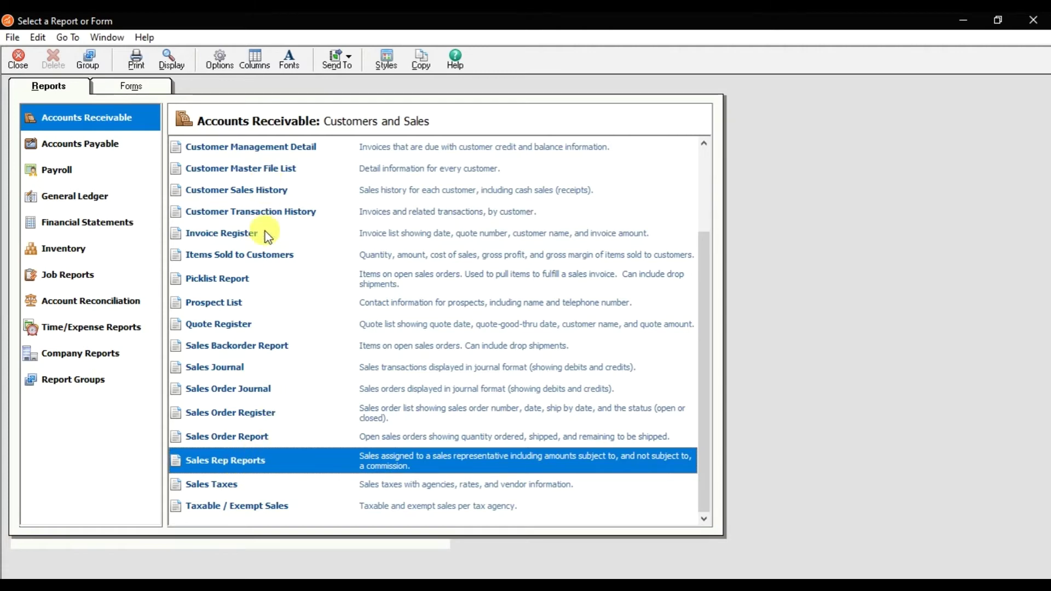
double_click(258, 418)
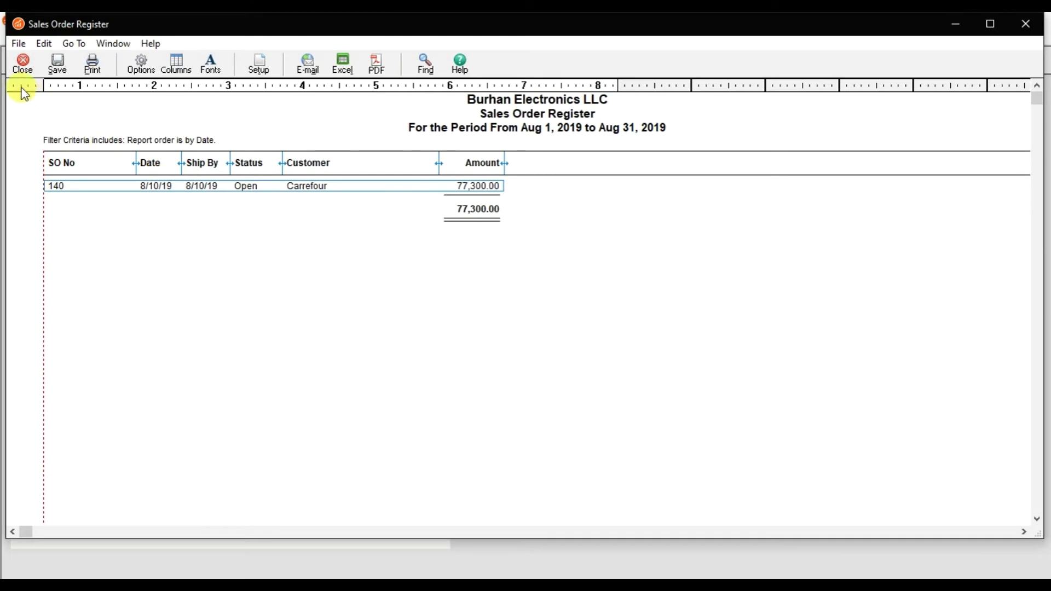
click(22, 64)
click(251, 329)
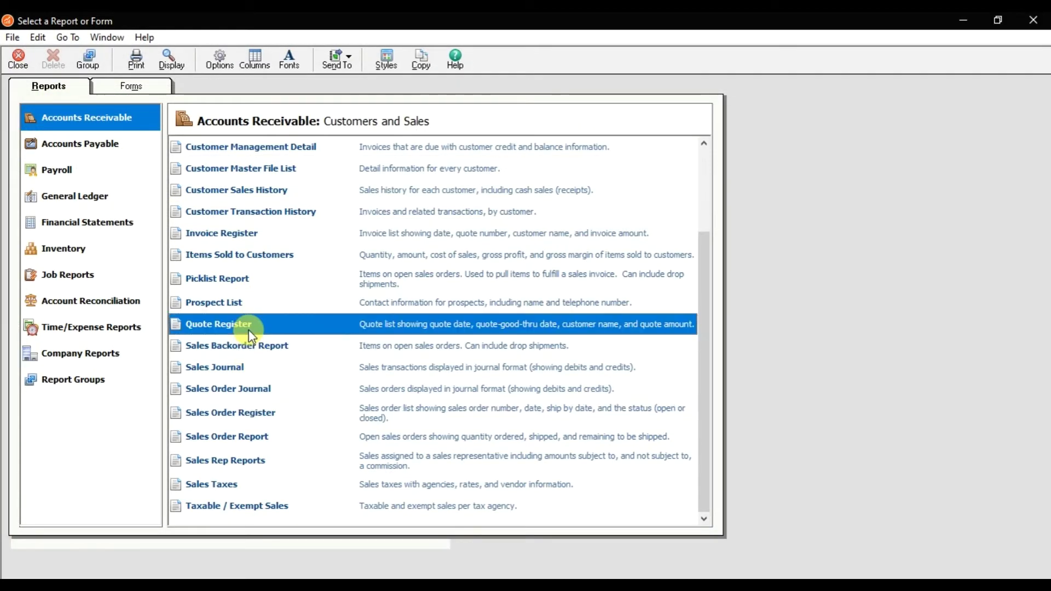
click(265, 398)
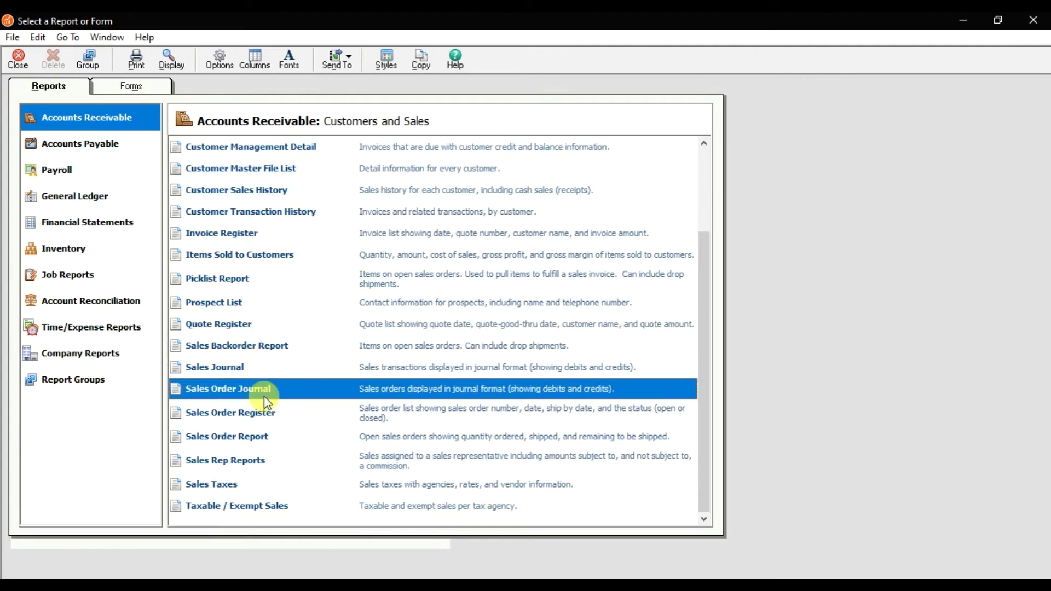
click(270, 414)
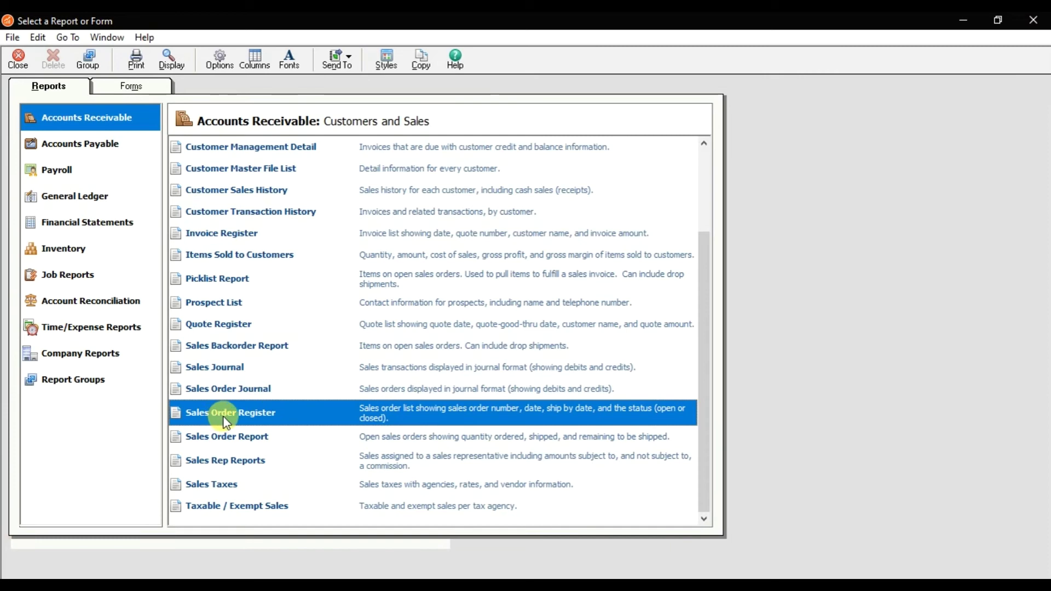
click(237, 441)
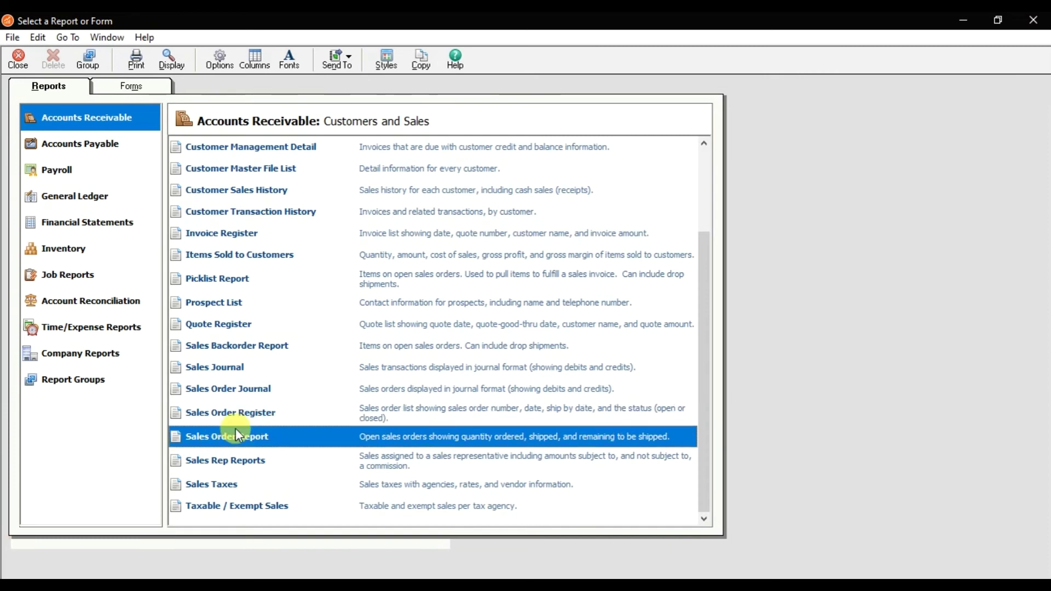
double_click(237, 391)
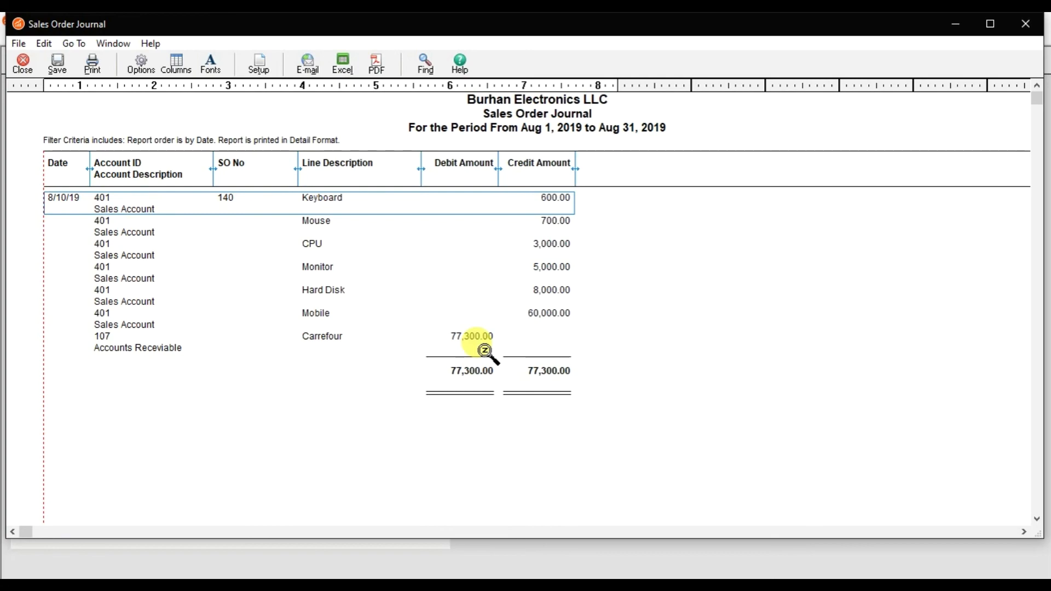
click(31, 72)
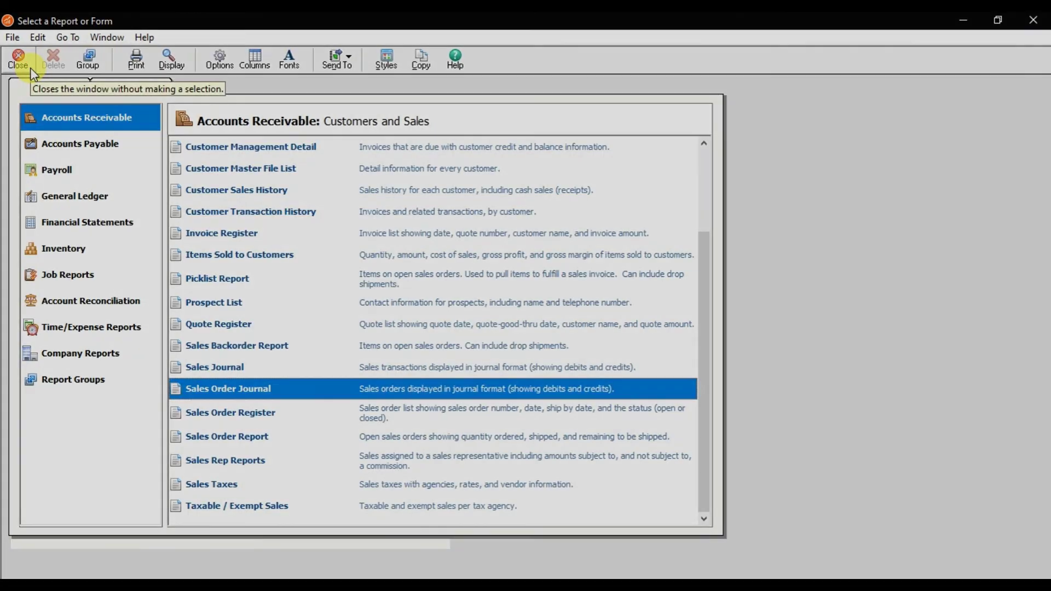